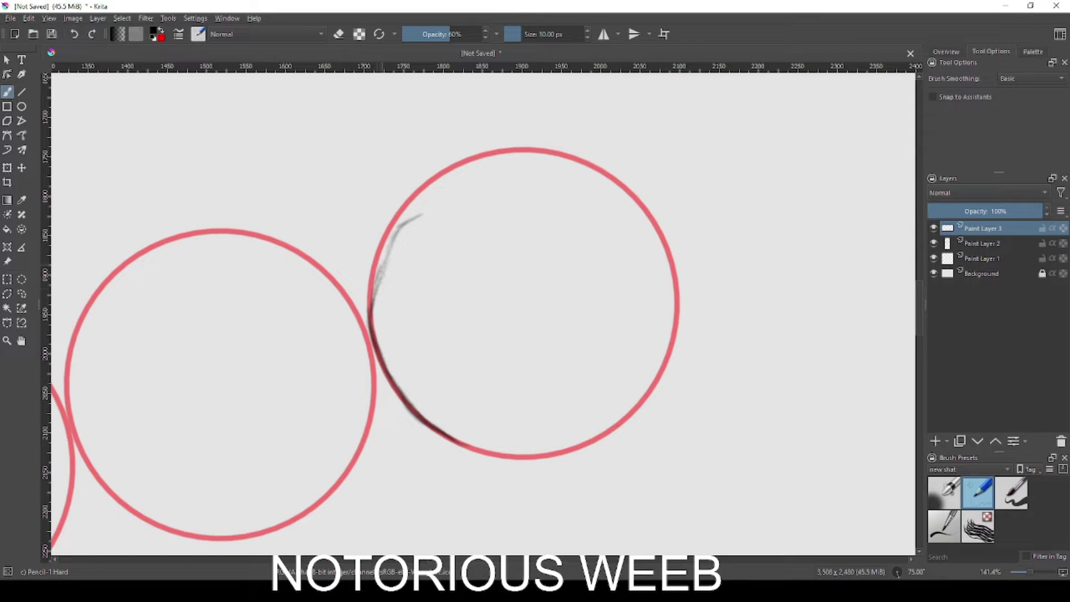
Step: Sketch the nearly straight right side of the face inside the head circle, running down to the jawline
key("5")
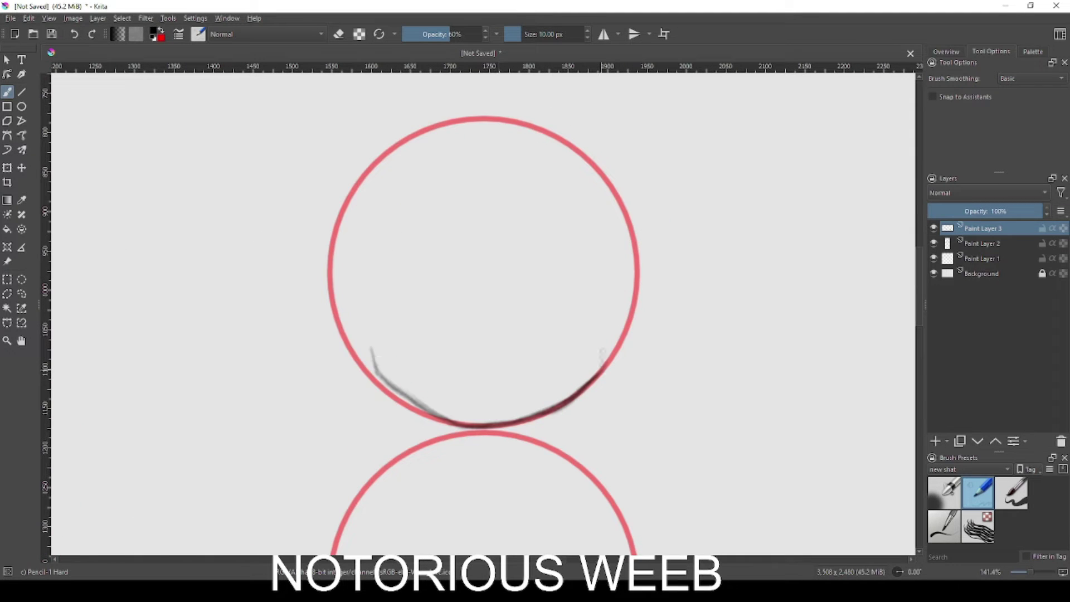
mouse_move(602, 361)
left_mouse_down()
mouse_move(613, 254)
mouse_move(608, 274)
mouse_move(627, 223)
left_mouse_up()
left_click_drag(622, 204, 612, 266)
key("ctrl+z")
key("ctrl+z")
key("ctrl+z")
left_click_drag(619, 212, 609, 265)
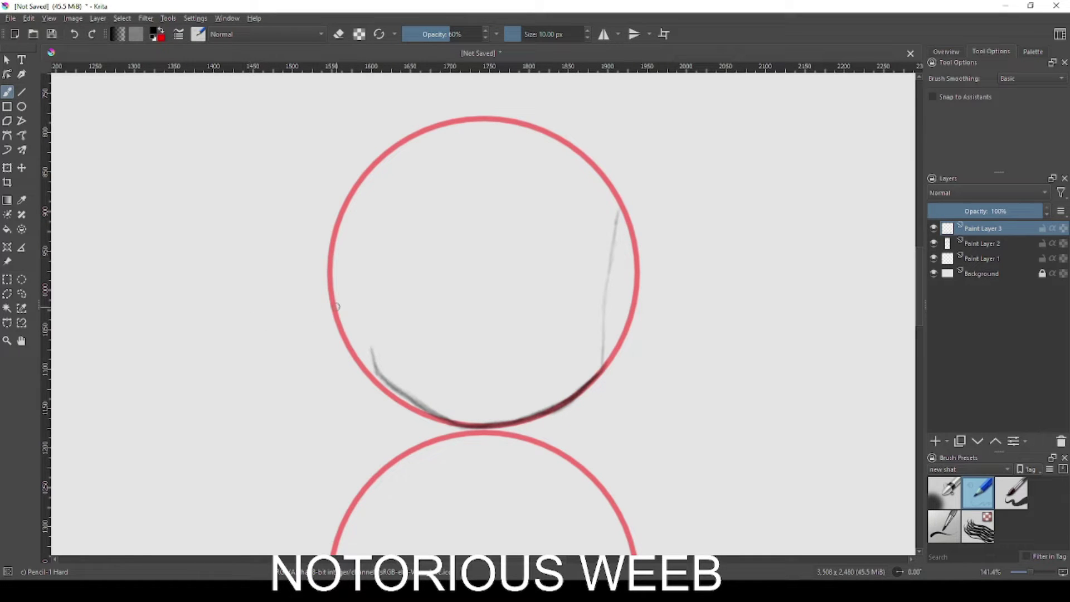
Step: Sketch a rounded ear on the head's left side and trace the skull outline over the top of the head circle
left_click_drag(334, 302, 329, 224)
mouse_move(340, 299)
left_mouse_down()
mouse_move(314, 304)
mouse_move(321, 299)
mouse_move(329, 330)
mouse_move(319, 320)
mouse_move(316, 343)
mouse_move(363, 368)
left_mouse_up()
key("ctrl+z")
key("ctrl+z")
left_click_drag(313, 326, 365, 366)
mouse_move(328, 282)
left_mouse_down()
mouse_move(335, 201)
mouse_move(384, 146)
mouse_move(463, 116)
mouse_move(557, 129)
mouse_move(607, 179)
mouse_move(616, 207)
left_mouse_up()
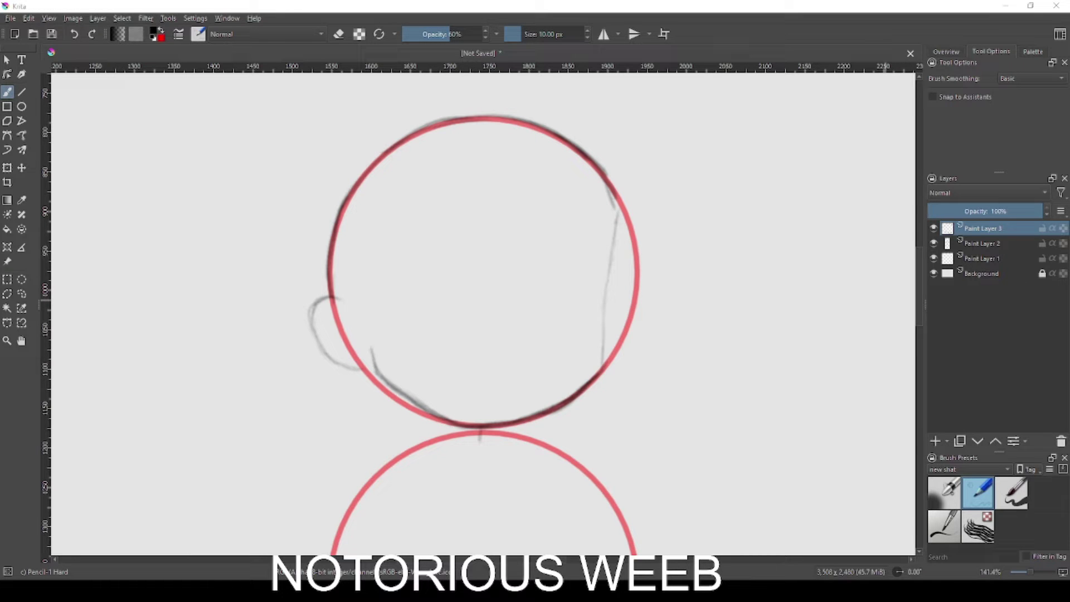
Step: Draw two short neck lines below the chin and start the sloping shoulder lines on both sides
left_click_drag(431, 414, 430, 439)
scroll(477, 329, "down", 3)
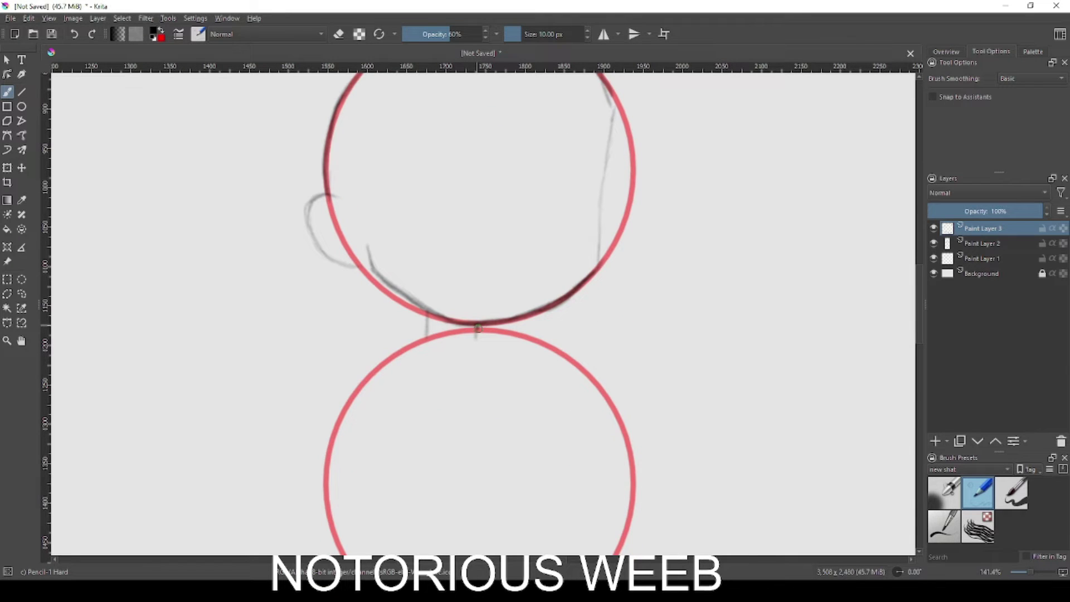
left_click_drag(477, 328, 534, 357)
left_click_drag(426, 339, 379, 356)
Step: Draw the left arm's outer line along the second circle and round it into the left shoulder
left_click_drag(446, 309, 452, 252)
left_click_drag(333, 356, 324, 440)
left_click_drag(338, 320, 322, 483)
mouse_move(335, 356)
left_mouse_down()
mouse_move(338, 321)
mouse_move(361, 300)
left_mouse_up()
key("ctrl+z")
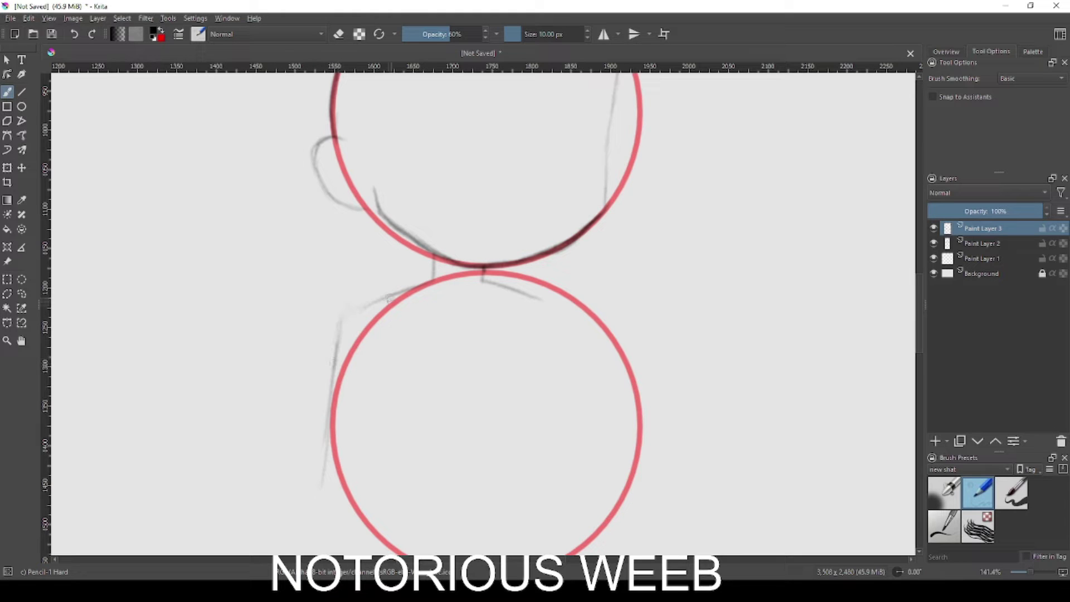
left_click_drag(337, 341, 402, 290)
Step: Round off the right shoulder and continue it into the right arm's outer line inside the second circle
left_click_drag(534, 294, 551, 329)
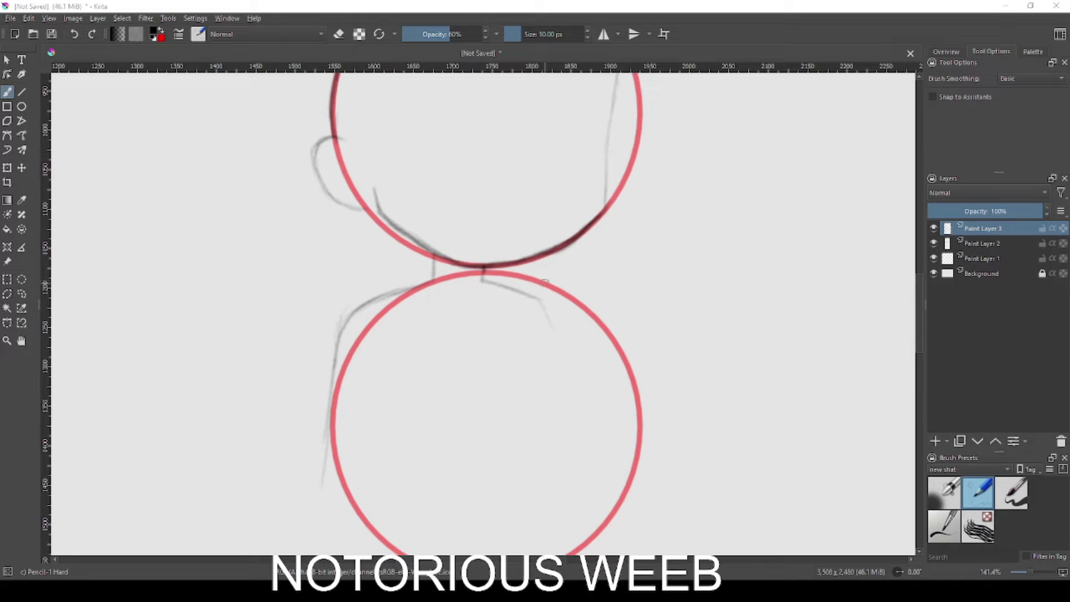
left_click_drag(546, 313, 566, 407)
key("ctrl+z")
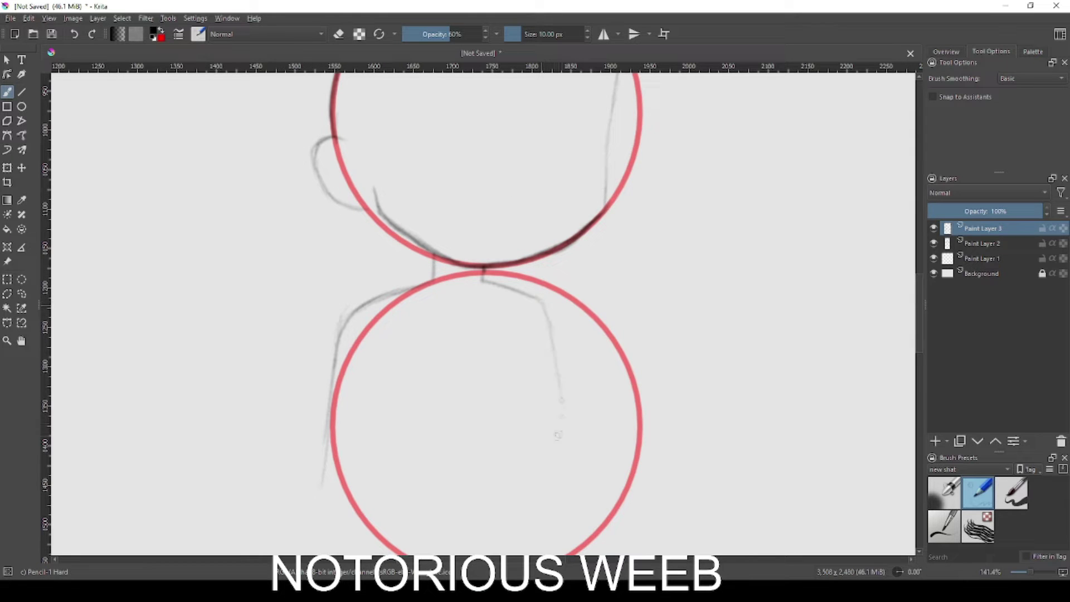
mouse_move(634, 67)
left_mouse_down()
mouse_move(627, 323)
mouse_move(634, 67)
left_mouse_up()
left_click_drag(523, 291, 546, 335)
Step: Sketch the inner arm lines that mark both sides of the torso inside the second circle
scroll(557, 379, "down", 2)
scroll(558, 379, "up", 1)
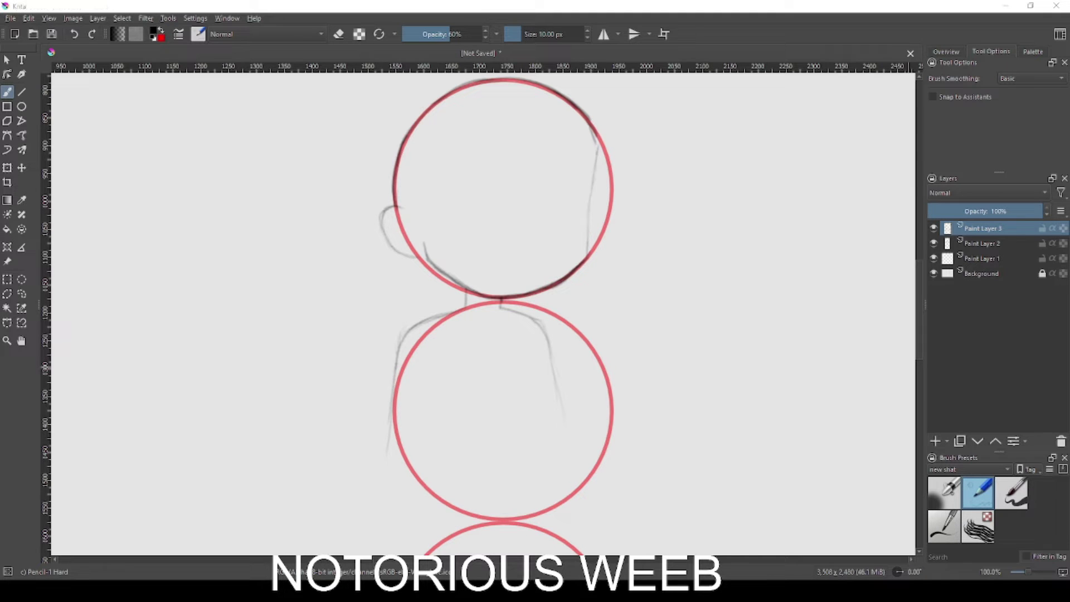
scroll(466, 379, "up", 1)
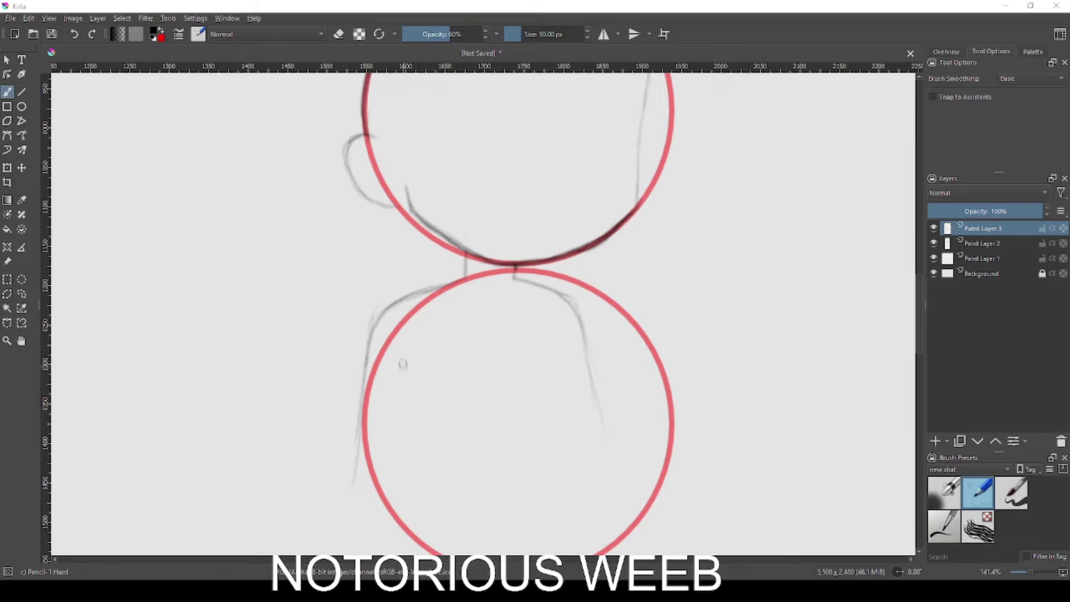
left_click_drag(401, 359, 399, 463)
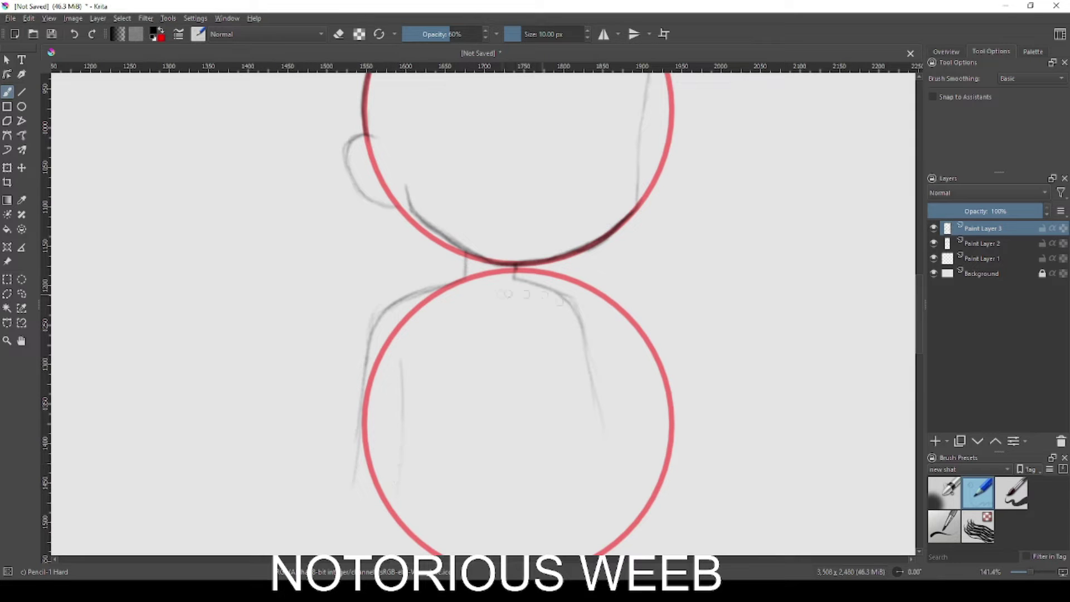
left_click_drag(580, 438, 594, 495)
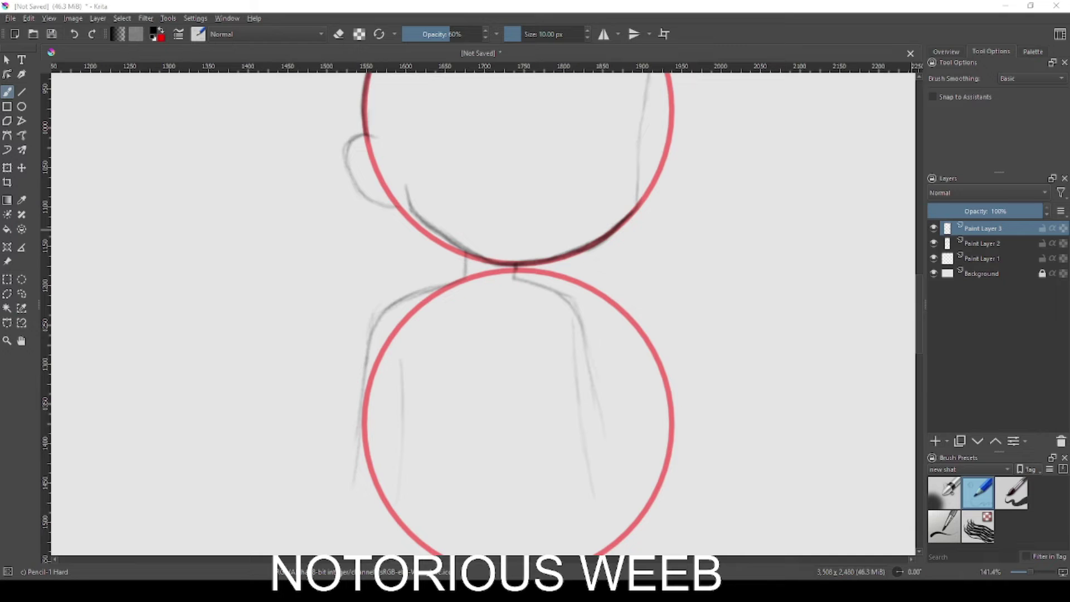
Step: Extend the torso's left side line outward and down to the edge of the third circle
left_click_drag(461, 416, 479, 296)
left_click_drag(410, 302, 391, 444)
left_click_drag(444, 435, 456, 375)
left_click_drag(407, 334, 387, 463)
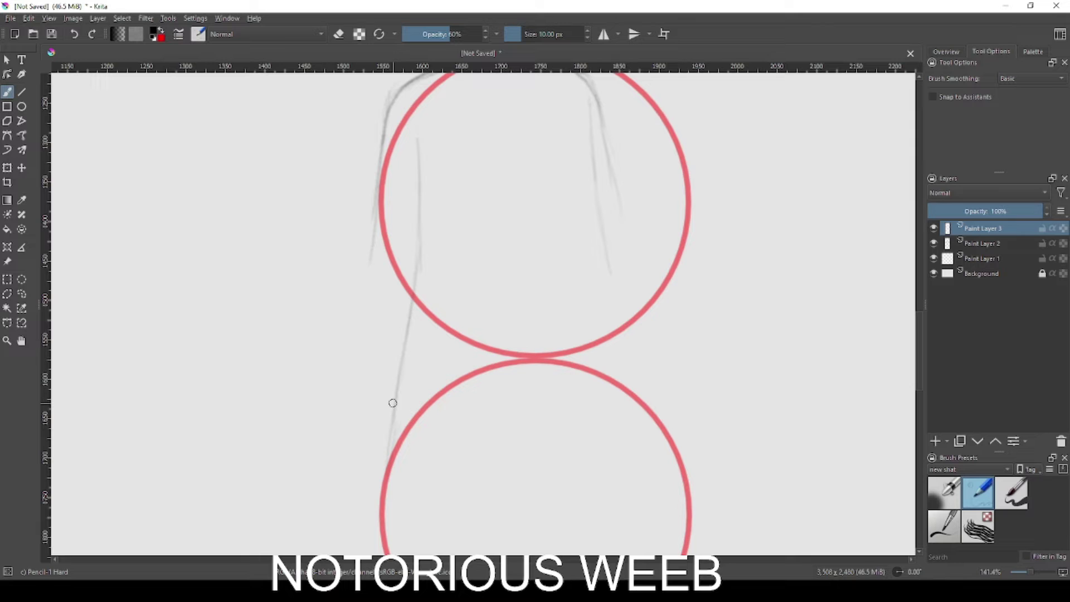
Step: Extend the torso's right side line straight down into the third circle
left_click_drag(615, 284, 615, 294)
left_click_drag(630, 344, 633, 393)
key("ctrl+z")
left_click_drag(631, 453, 642, 381)
left_click_drag(620, 198, 623, 349)
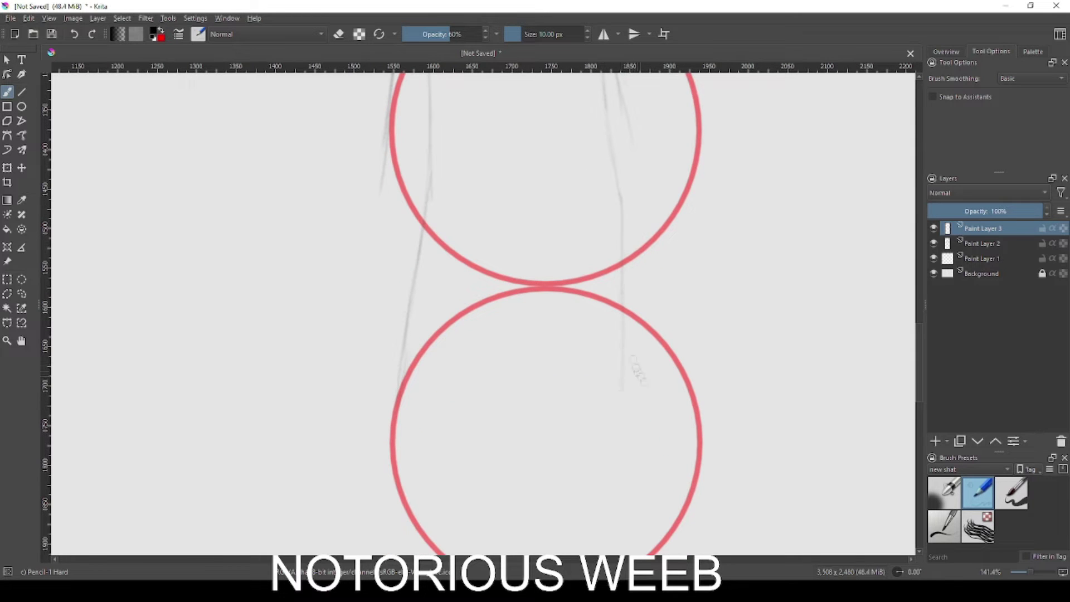
Step: Lengthen the right arm's outer line downward and rework the body's left side line near the hip
key("minus")
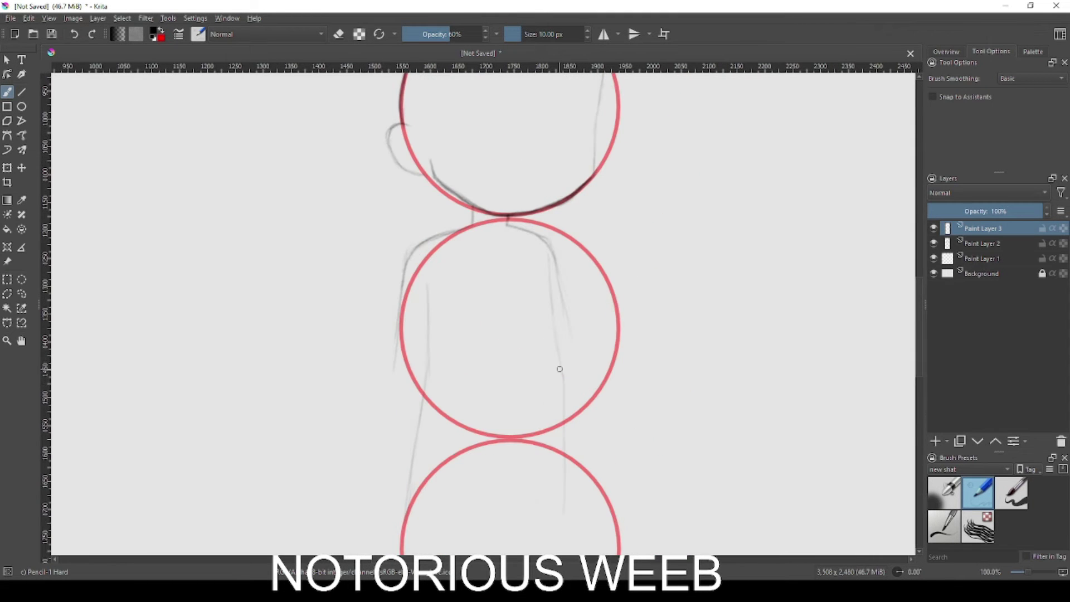
left_click_drag(586, 422, 581, 378)
left_click_drag(570, 328, 589, 422)
left_click_drag(430, 353, 407, 445)
left_click_drag(592, 282, 556, 415)
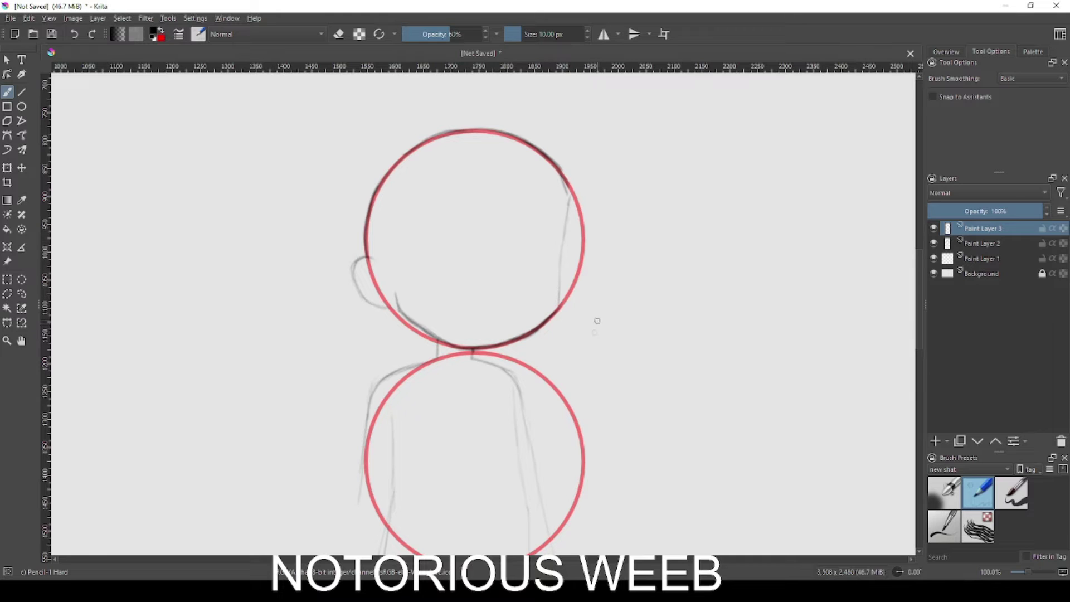
Step: Add a new paint layer and place it directly beneath the character sketch layer, Paint Layer 3
left_click(935, 441)
left_click_drag(983, 228, 984, 250)
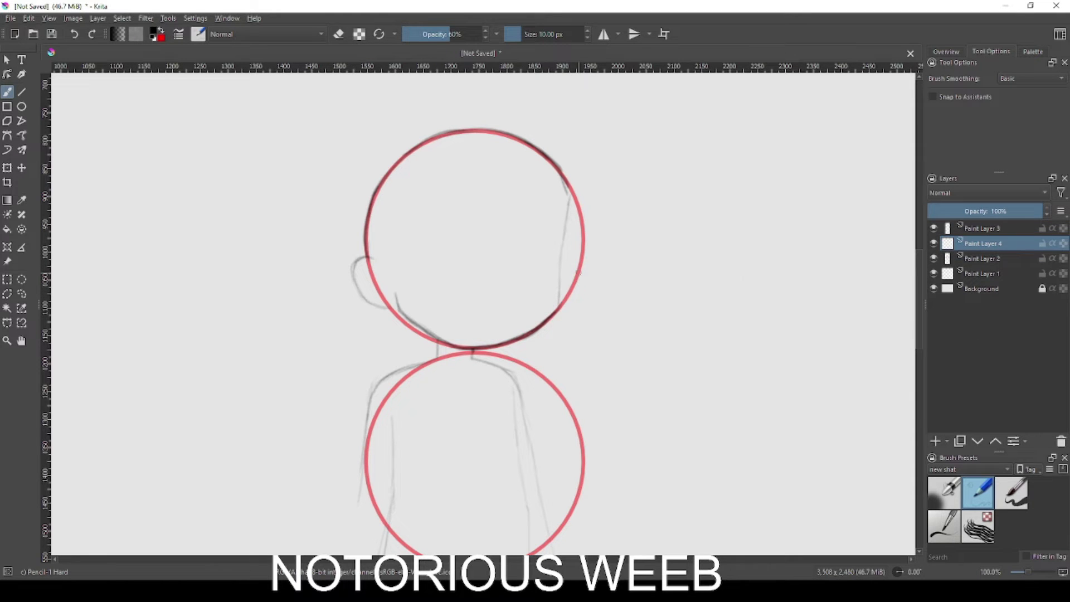
left_click(982, 258)
left_click(7, 167)
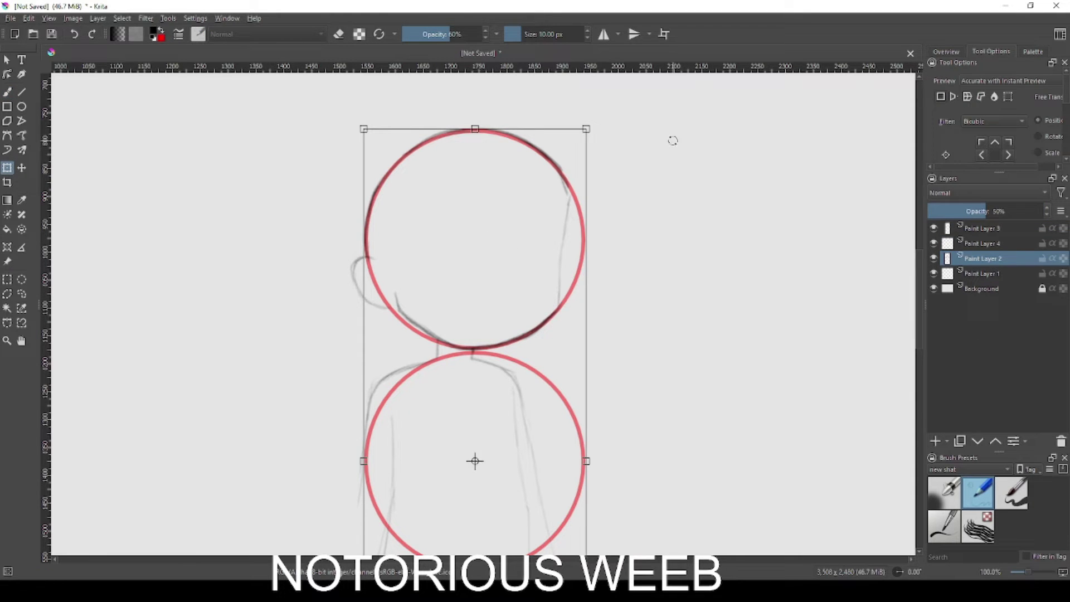
left_click(999, 230)
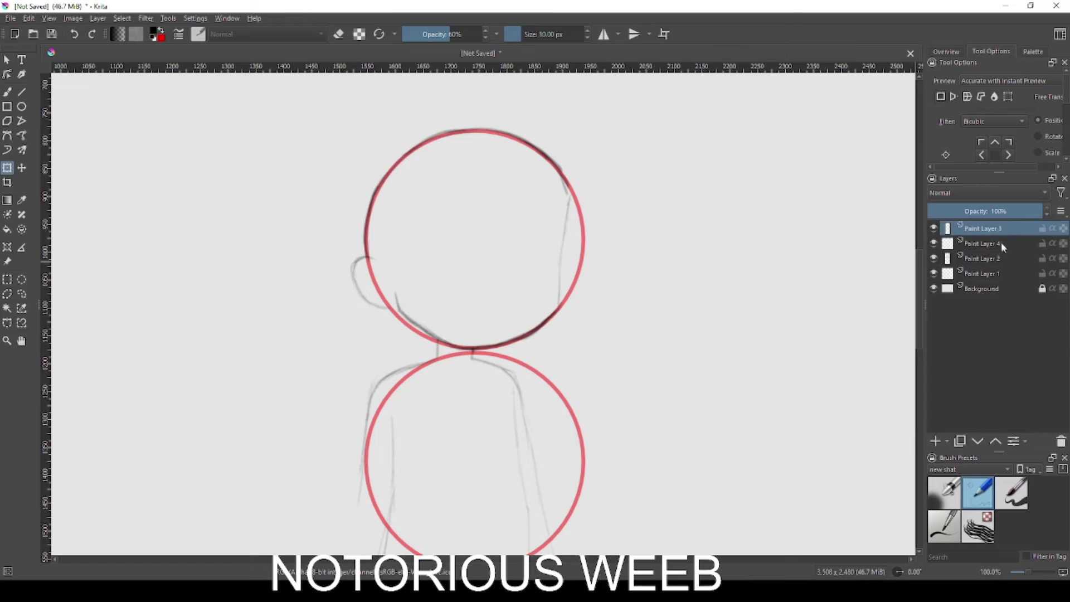
Step: On Paint Layer 4, draw curved vertical and horizontal face guidelines across the head and lower the layer's opacity
left_click(997, 243)
key("b")
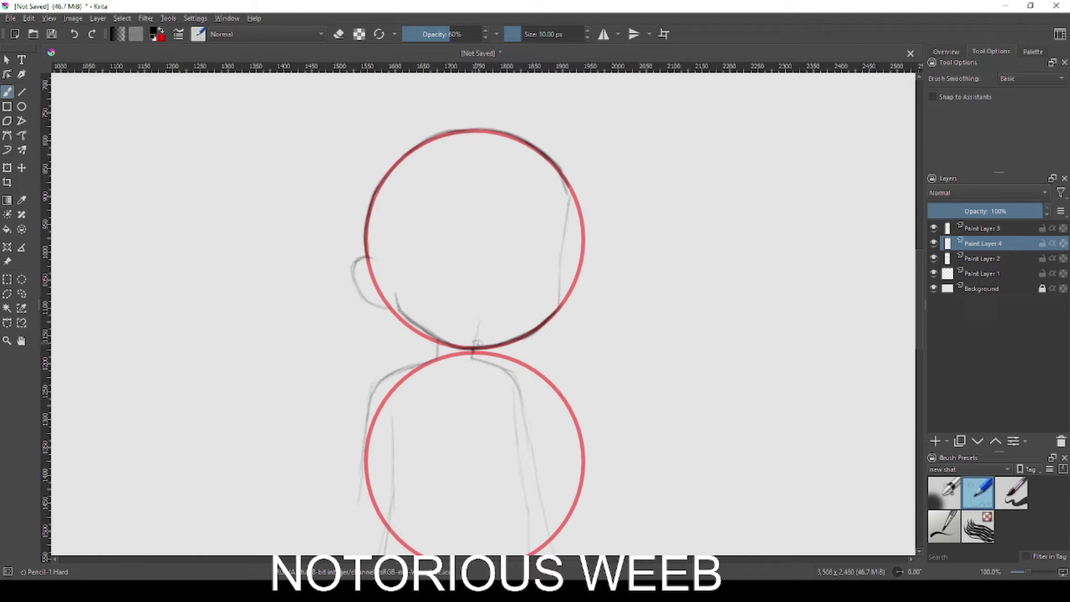
left_click_drag(483, 135, 473, 345)
left_click_drag(367, 258, 558, 270)
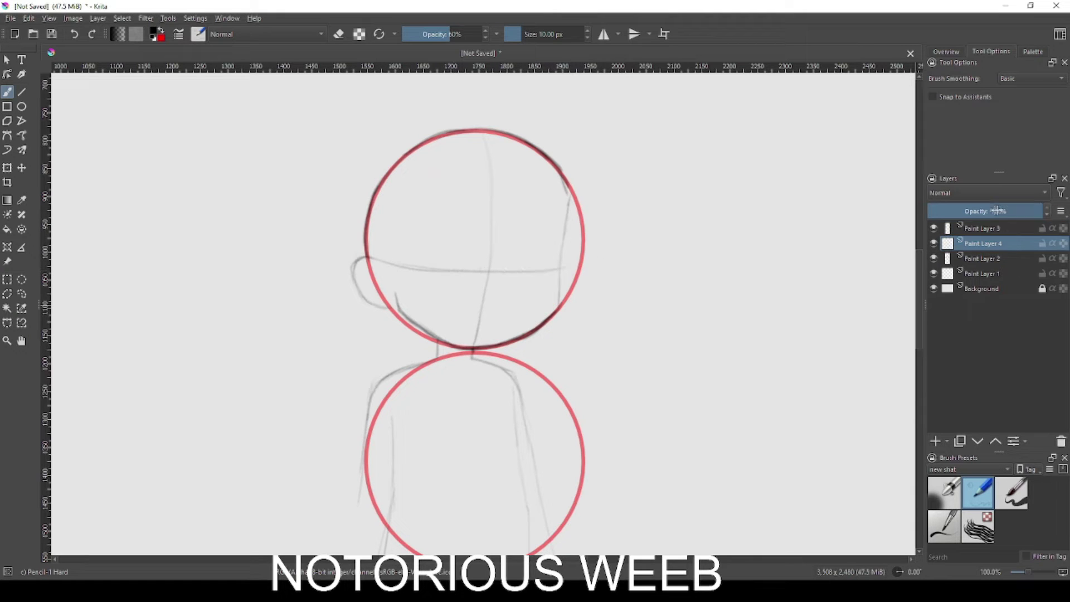
Step: On Paint Layer 3, sketch the left eye with its lids and round iris on the horizontal face guideline
left_click(1007, 228)
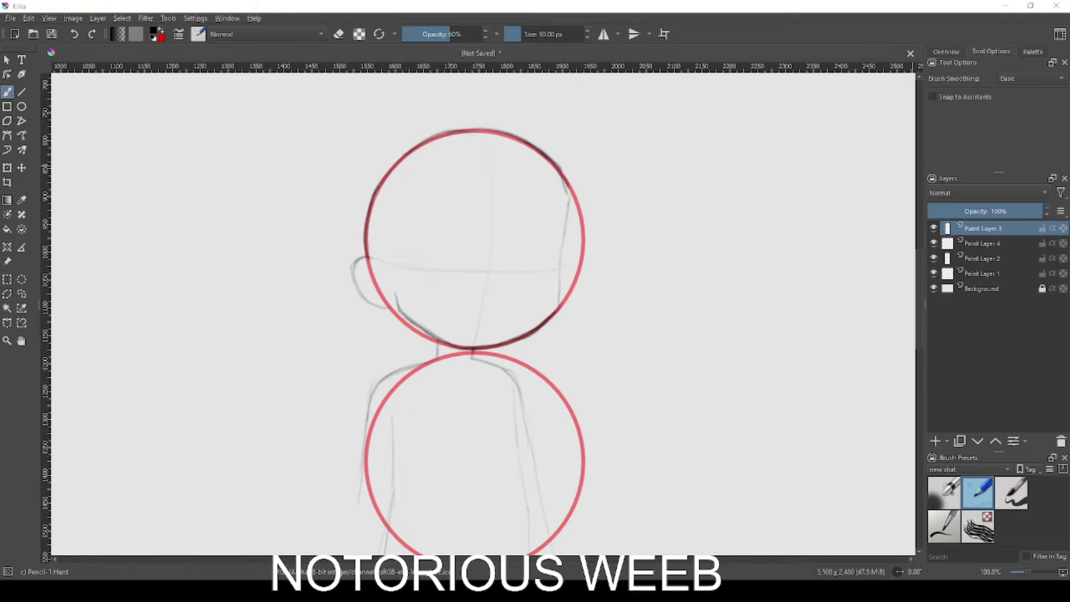
scroll(529, 390, "up", 2)
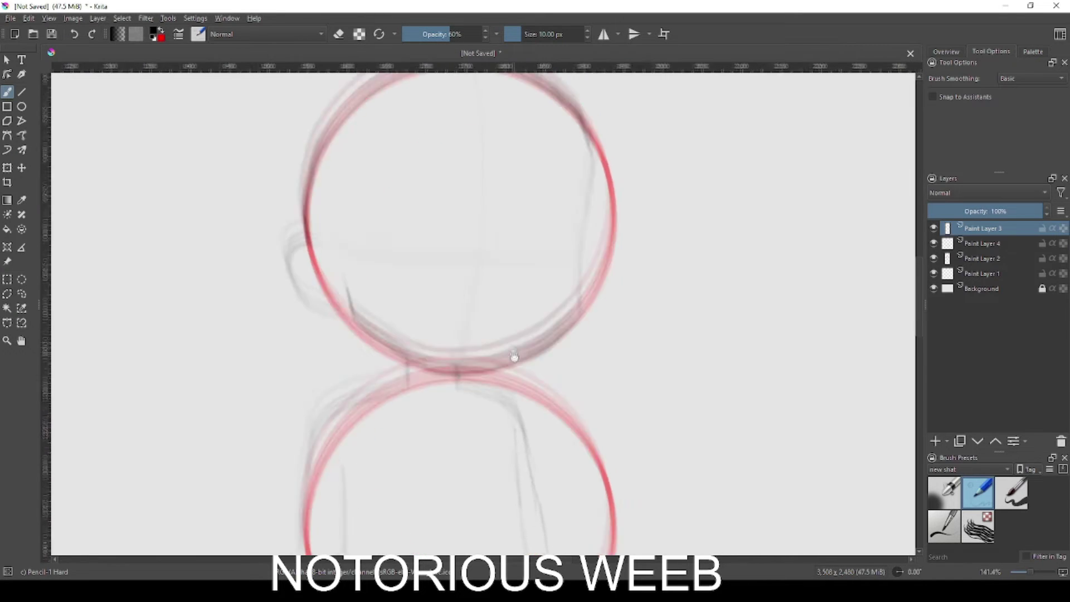
scroll(551, 413, "down", 1)
left_click_drag(542, 374, 540, 394)
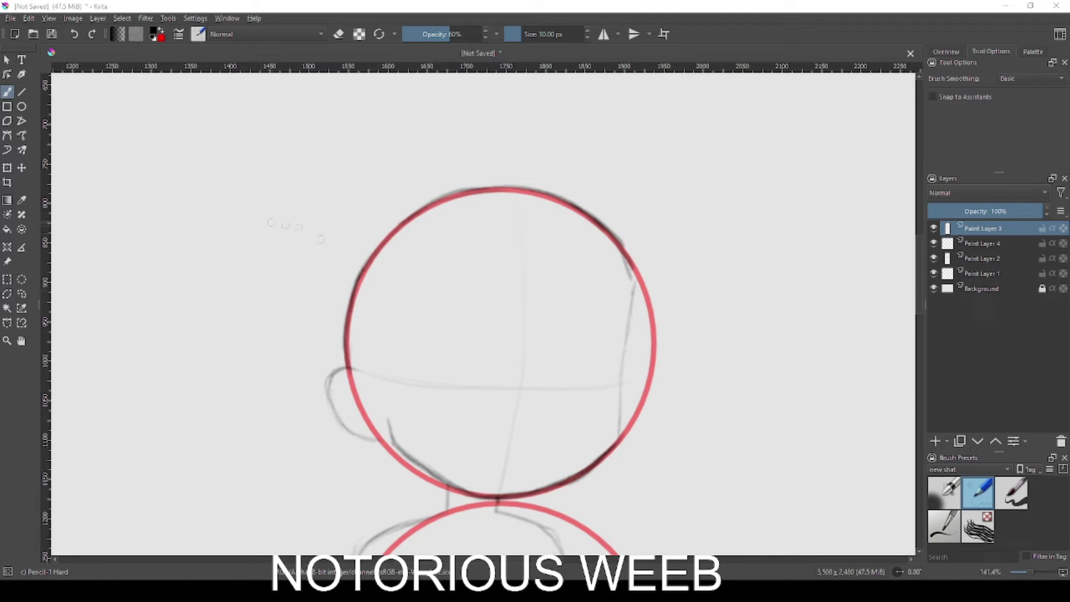
mouse_move(418, 387)
left_mouse_down()
mouse_move(469, 389)
mouse_move(400, 358)
mouse_move(464, 363)
mouse_move(424, 381)
mouse_move(448, 386)
mouse_move(437, 380)
left_mouse_up()
key("ctrl+z")
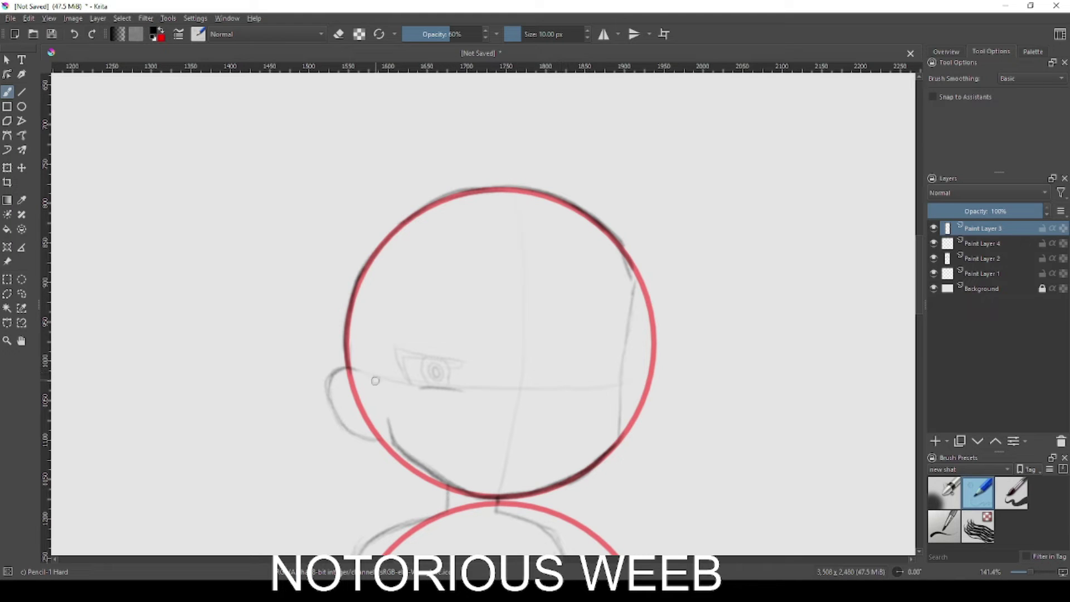
Step: Sketch the front hair strands beside and above the left eye and mark a cross on the head's upper-right edge
mouse_move(352, 362)
left_mouse_down()
mouse_move(394, 403)
mouse_move(375, 352)
mouse_move(401, 288)
left_mouse_up()
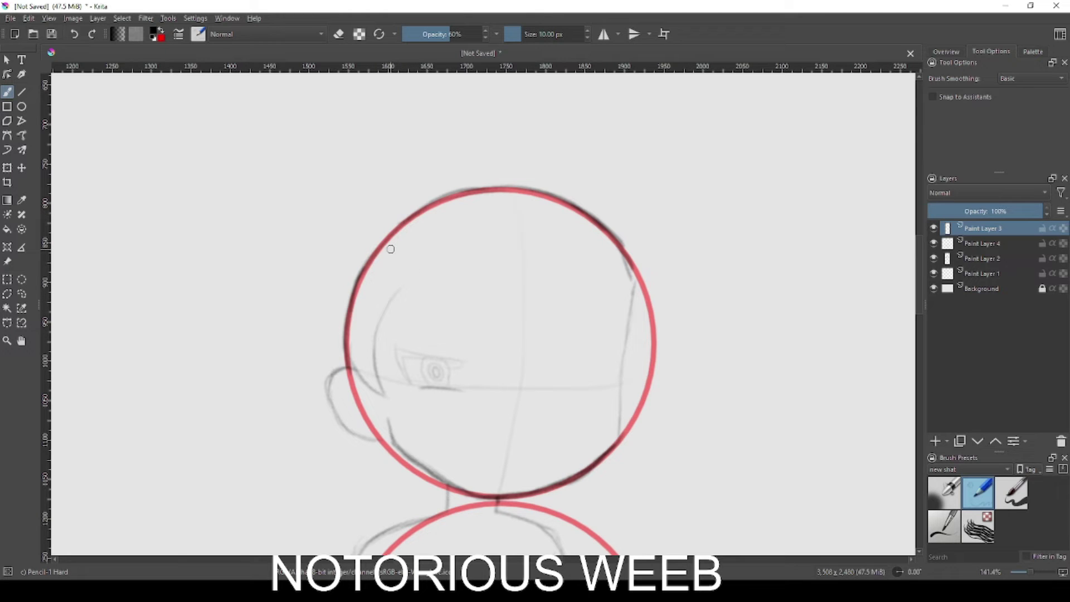
left_click_drag(417, 253, 395, 298)
left_click_drag(457, 235, 396, 307)
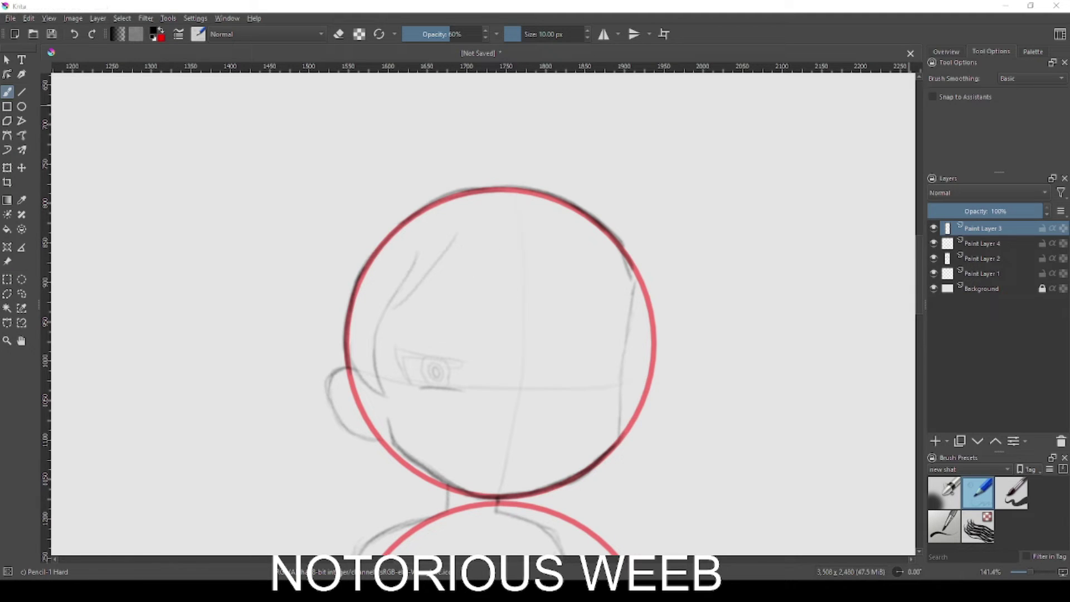
mouse_move(571, 190)
left_mouse_down()
mouse_move(584, 222)
mouse_move(566, 215)
left_mouse_up()
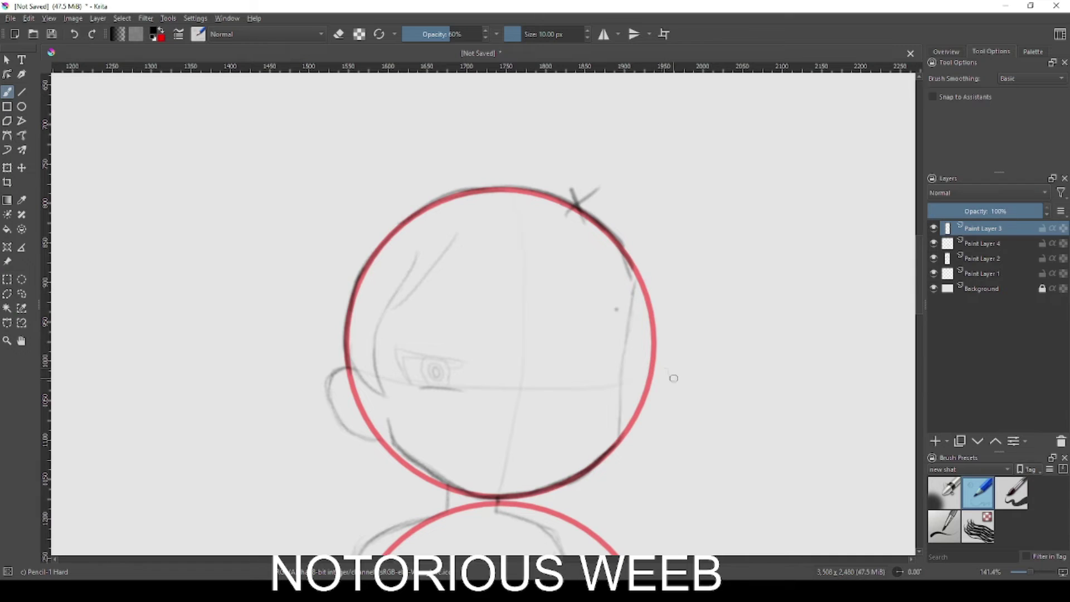
Step: With the canvas view mirrored, mark the second eye with an X and sketch the side hair lock next to the face
key("m")
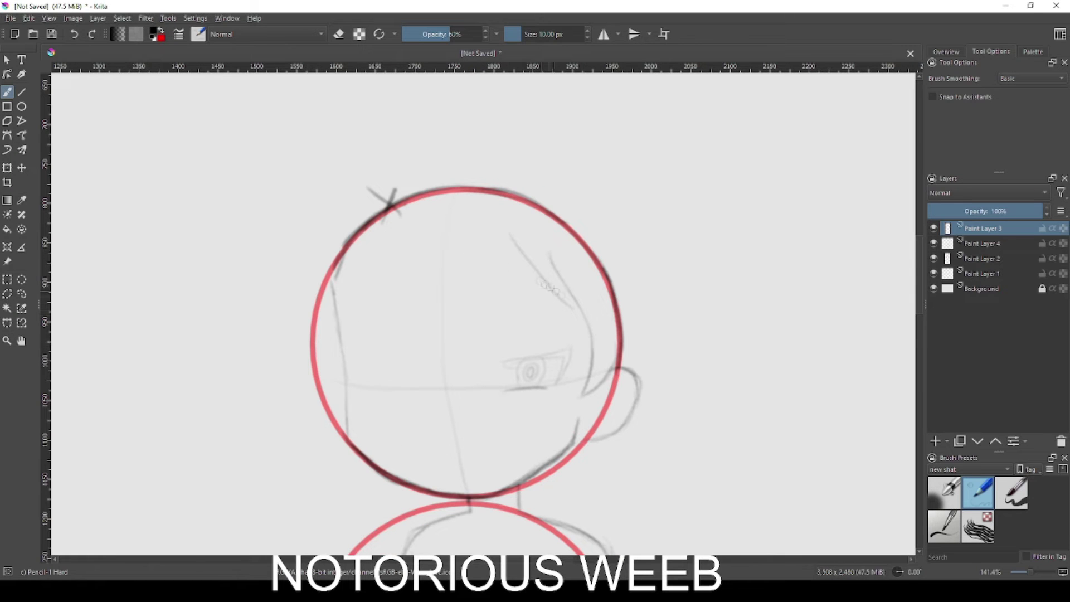
mouse_move(372, 354)
left_mouse_down()
mouse_move(417, 388)
mouse_move(389, 387)
left_mouse_up()
left_click_drag(326, 346, 310, 307)
key("ctrl+z")
mouse_move(339, 359)
left_mouse_down()
mouse_move(310, 322)
mouse_move(310, 289)
left_mouse_up()
left_click_drag(304, 348, 308, 297)
key("ctrl+z")
mouse_move(304, 360)
left_mouse_down()
mouse_move(310, 299)
mouse_move(285, 229)
mouse_move(330, 165)
left_mouse_up()
key("ctrl+z")
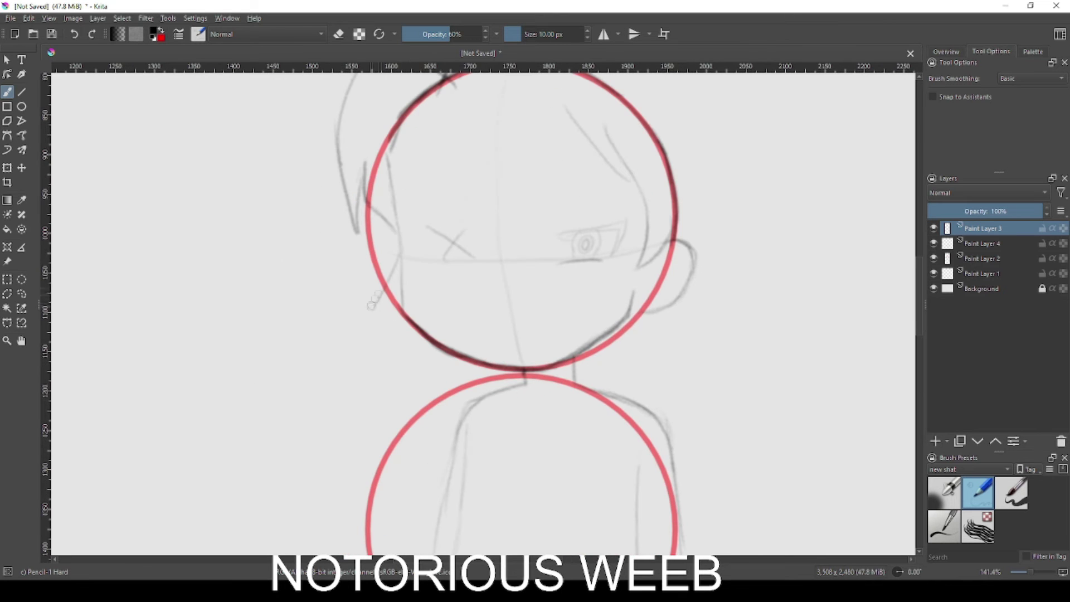
Step: Sketch pointed hair tufts by the cheek opposite the ear and a wavy lock falling past the shoulder
mouse_move(379, 295)
left_mouse_down()
mouse_move(337, 333)
mouse_move(388, 313)
mouse_move(348, 389)
left_mouse_up()
key("ctrl+z")
mouse_move(376, 321)
left_mouse_down()
mouse_move(362, 406)
mouse_move(386, 359)
left_mouse_up()
left_click_drag(415, 402, 426, 334)
left_click_drag(389, 300, 383, 403)
key("ctrl+z")
mouse_move(389, 310)
left_mouse_down()
mouse_move(432, 286)
mouse_move(421, 409)
left_mouse_up()
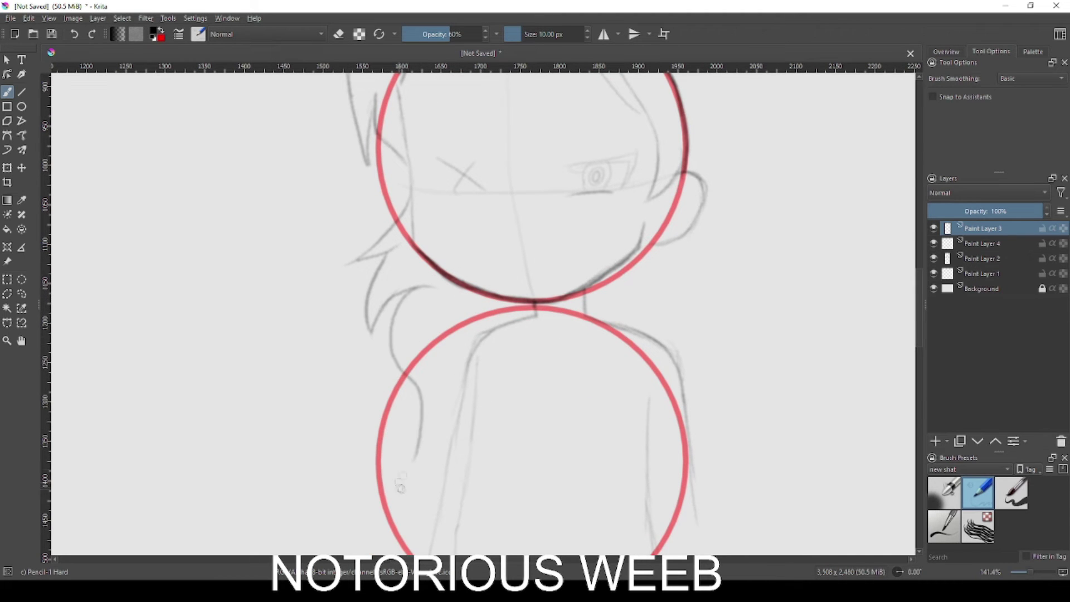
mouse_move(417, 455)
left_mouse_down()
mouse_move(445, 408)
mouse_move(442, 459)
left_mouse_up()
Step: Sketch the jagged fringe strands across the forehead between the side locks
left_click_drag(626, 275, 575, 435)
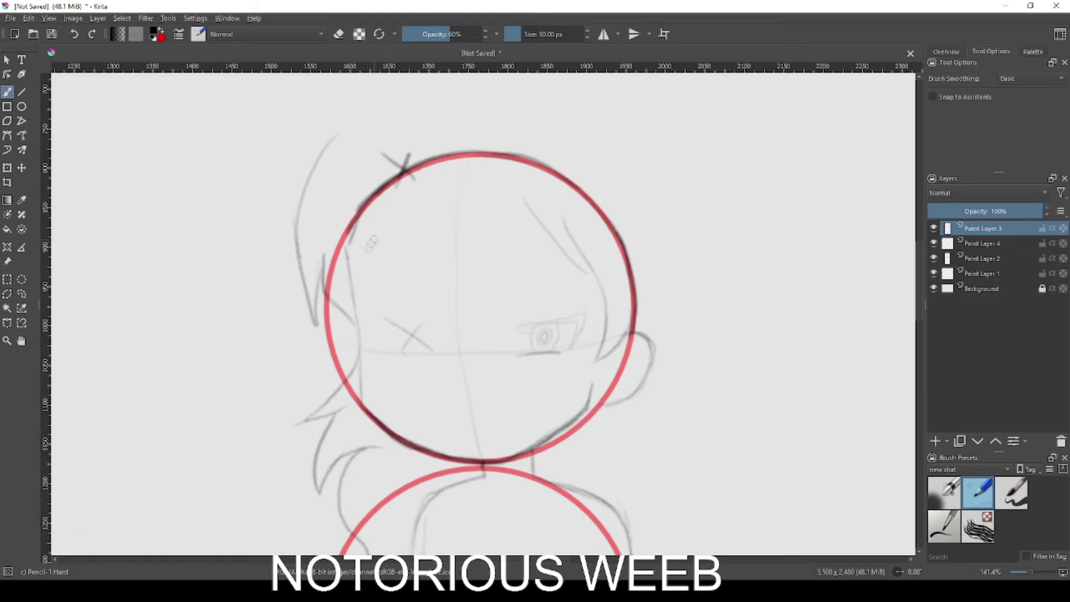
mouse_move(407, 210)
left_mouse_down()
mouse_move(348, 275)
mouse_move(444, 207)
mouse_move(423, 268)
mouse_move(473, 202)
mouse_move(536, 260)
left_mouse_up()
left_click_drag(491, 200, 533, 257)
mouse_move(465, 219)
left_mouse_down()
mouse_move(480, 254)
mouse_move(501, 206)
mouse_move(455, 271)
left_mouse_up()
key("ctrl+z")
key("ctrl+z")
key("ctrl+z")
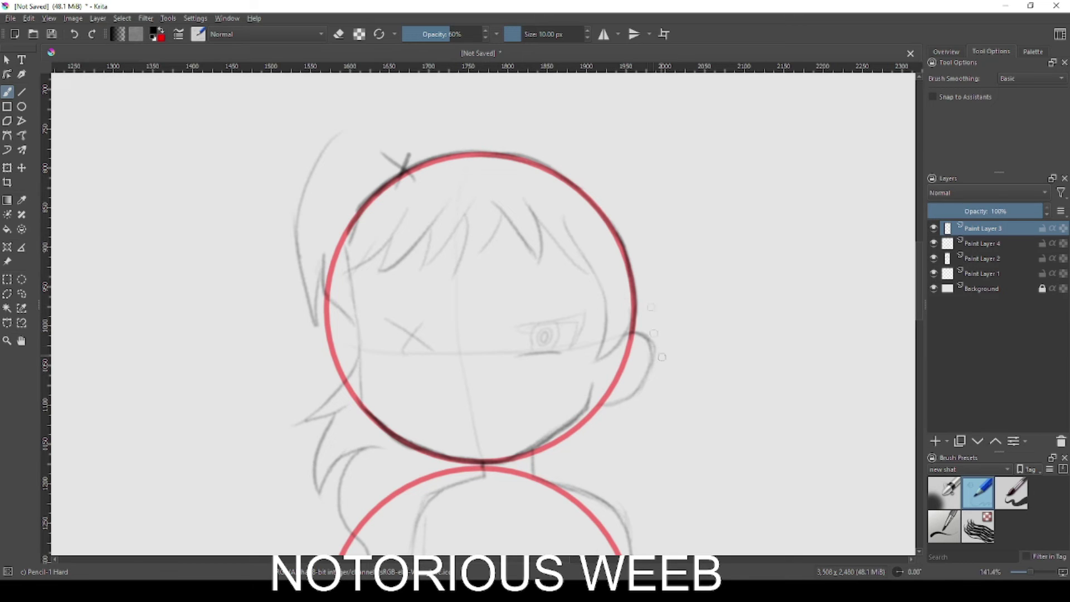
Step: Sketch the long outer hair line on the ear side, with a flicked tip and a wavy lock beneath it
mouse_move(705, 359)
left_mouse_down()
mouse_move(688, 417)
mouse_move(721, 435)
left_mouse_up()
left_click_drag(646, 433, 656, 504)
key("ctrl+z")
left_click_drag(641, 426, 654, 523)
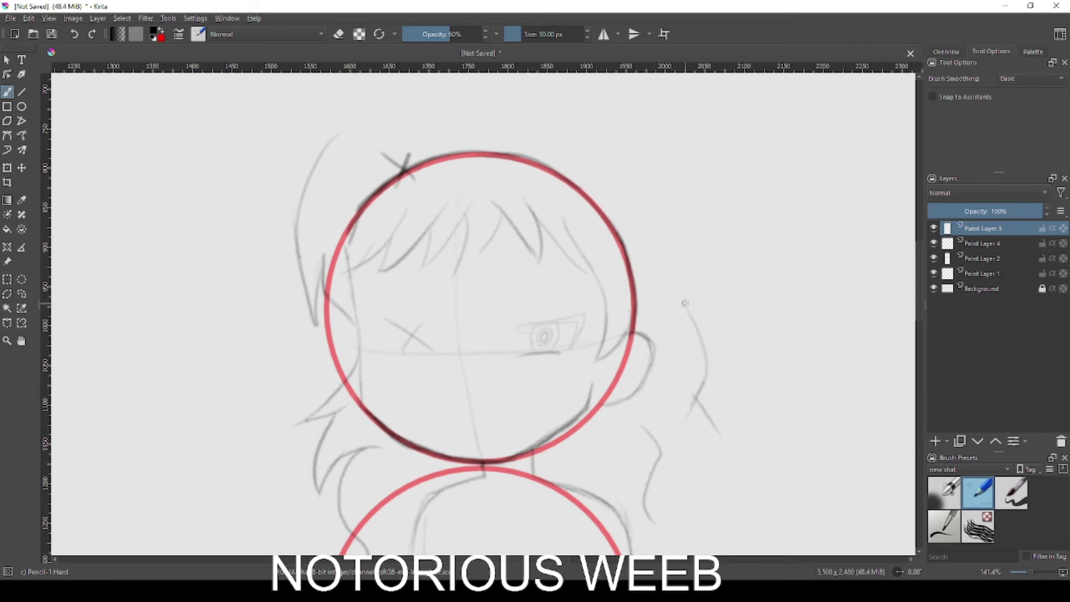
key("ctrl+z")
left_click_drag(690, 312, 661, 228)
Step: Draw the hair's outer contour over the top of the head, joining the side hair on both sides
left_click_drag(246, 107, 320, 139)
left_click_drag(558, 133, 499, 210)
mouse_move(475, 169)
left_mouse_down()
mouse_move(558, 211)
mouse_move(576, 244)
left_mouse_up()
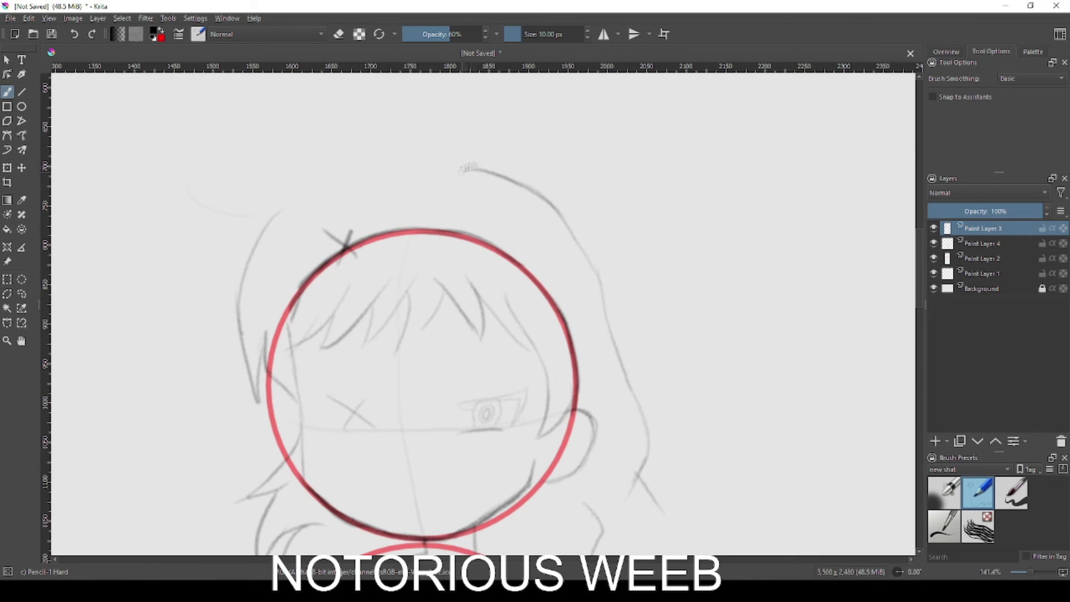
left_click_drag(244, 282, 315, 179)
left_click_drag(254, 251, 378, 151)
mouse_move(347, 157)
left_mouse_down()
mouse_move(432, 150)
mouse_move(447, 161)
mouse_move(446, 182)
left_mouse_up()
key("ctrl+z")
Step: Mark the hair parting above the fringe with a small star, and add a short mouth and a dot beneath the open eye
scroll(434, 202, "down", 2)
scroll(404, 346, "up", 2)
mouse_move(441, 159)
left_mouse_down()
mouse_move(432, 183)
mouse_move(456, 166)
left_mouse_up()
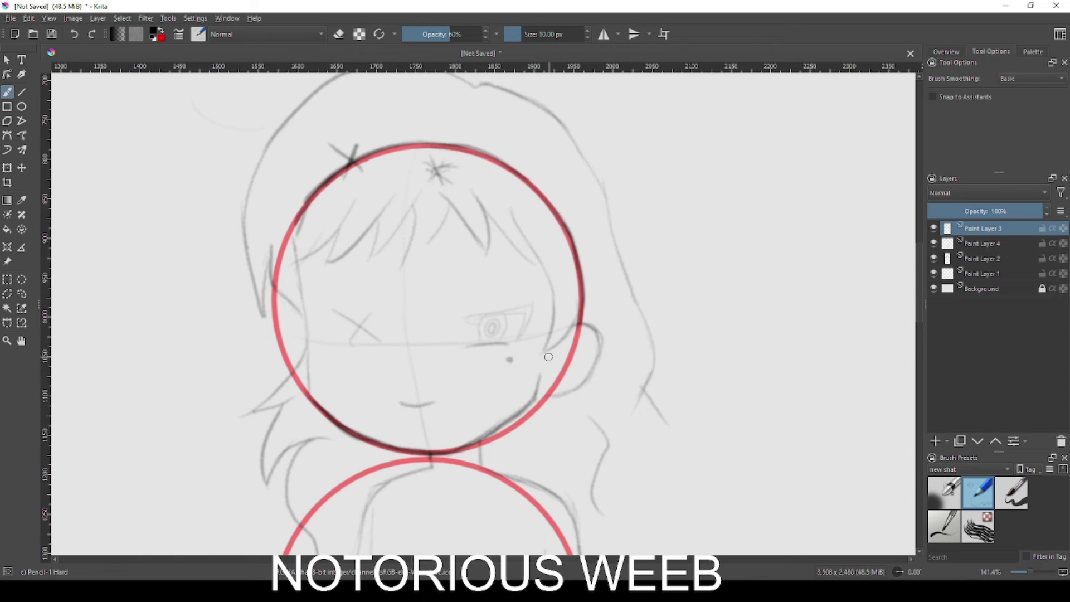
Step: Extend the wavy hair below the ear down to a tip, and draw the top's straight neckline with shoulder straps across the chest
scroll(469, 247, "down", 2)
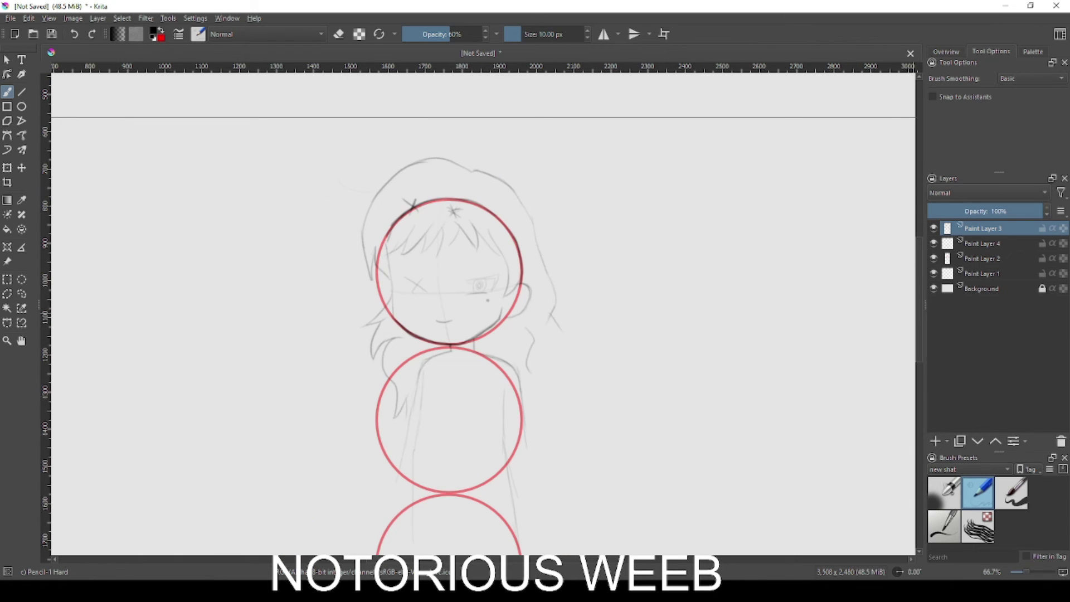
left_click_drag(562, 336, 531, 393)
scroll(479, 380, "up", 3)
left_click_drag(357, 385, 530, 400)
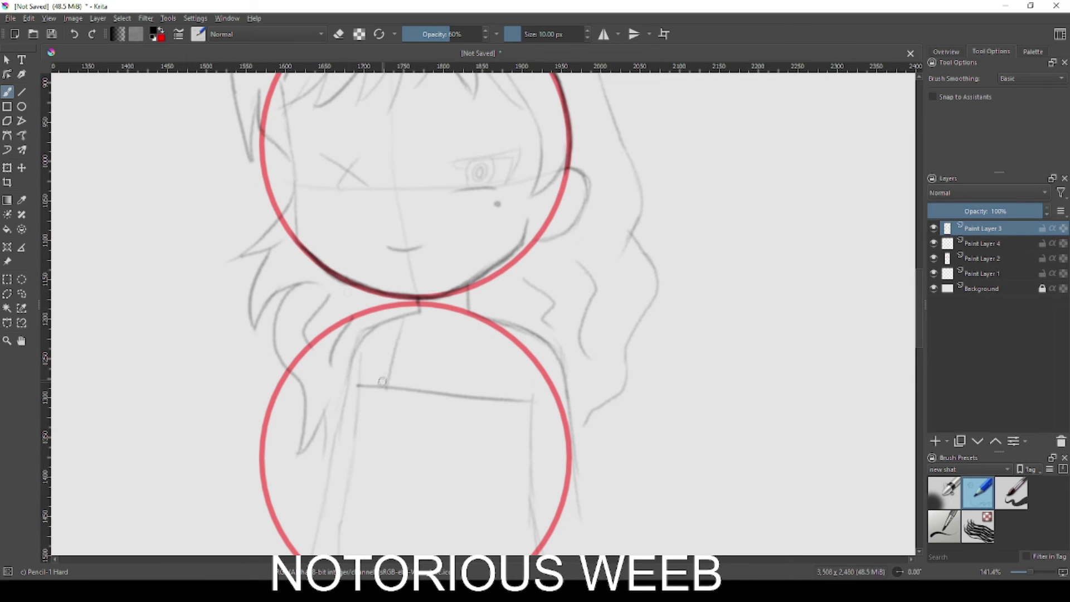
scroll(549, 446, "down", 3)
scroll(488, 418, "up", 1)
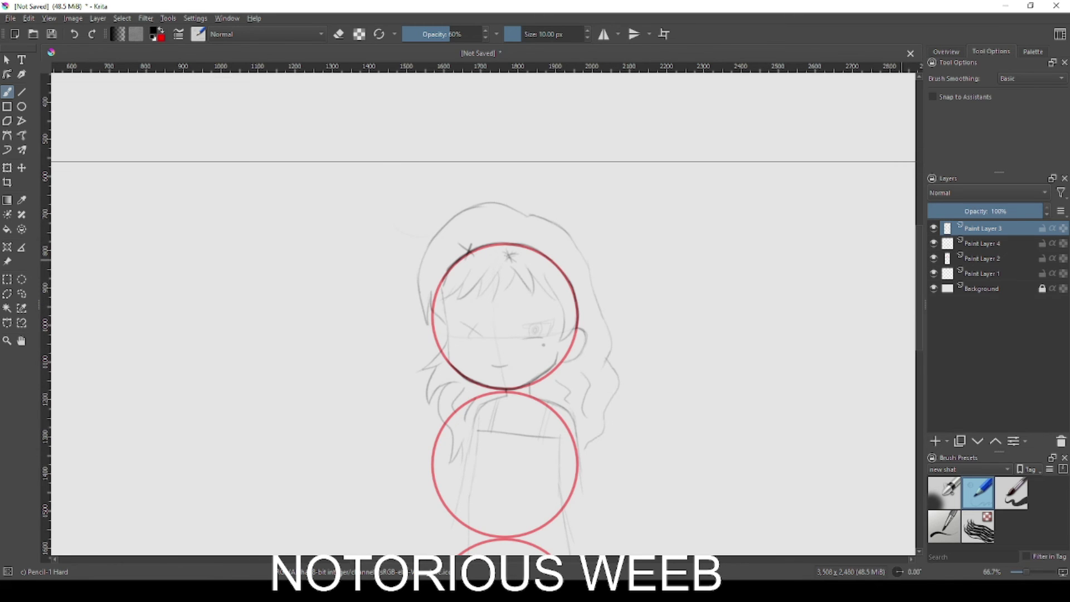
Step: Add three short slanted blush strokes on each cheek below the eyes
scroll(533, 344, "up", 3)
left_click_drag(315, 373, 307, 381)
left_click_drag(333, 373, 325, 382)
left_click_drag(347, 376, 338, 384)
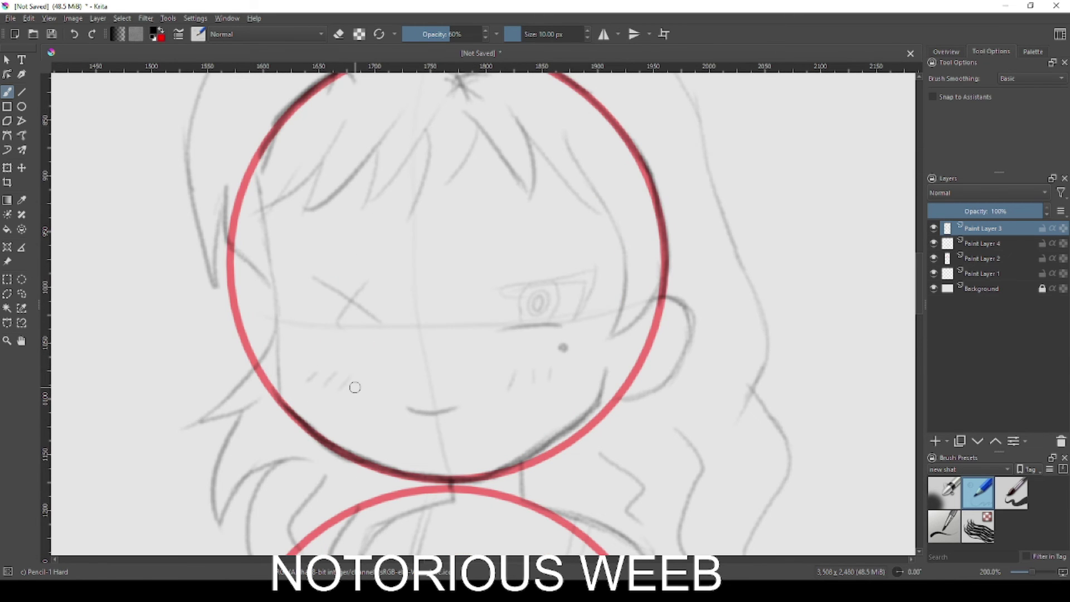
Step: Draw an open eye over the X mark, with upper and lower lids, slanted sides and a round iris
scroll(355, 387, "up", 1)
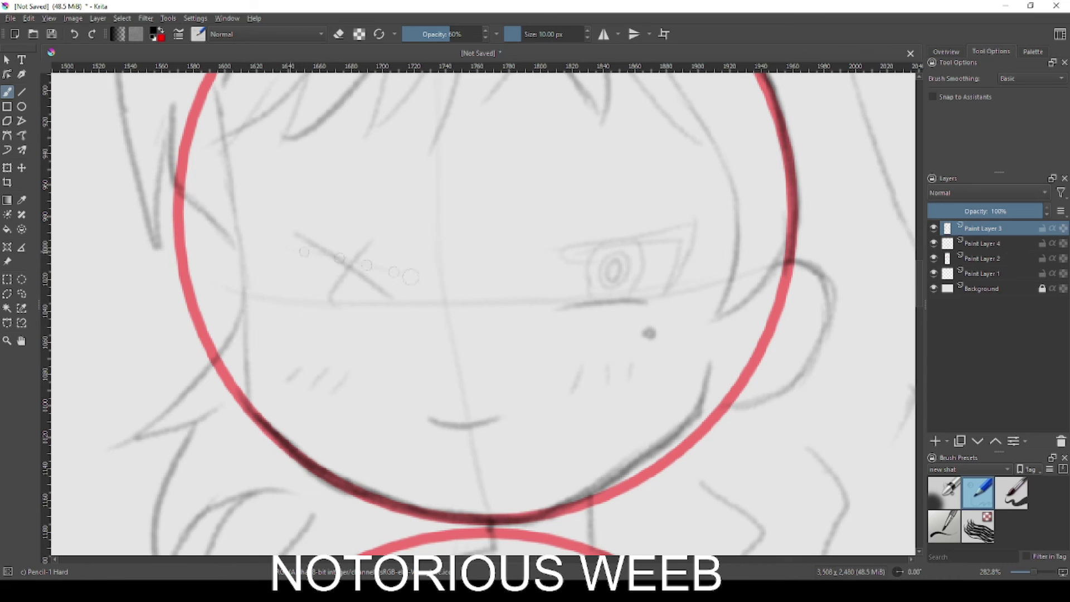
left_click_drag(297, 252, 306, 300)
left_click_drag(283, 240, 370, 252)
left_click_drag(336, 304, 401, 305)
left_click_drag(333, 255, 336, 308)
mouse_move(363, 255)
left_mouse_down()
mouse_move(390, 298)
mouse_move(399, 262)
mouse_move(347, 283)
left_mouse_up()
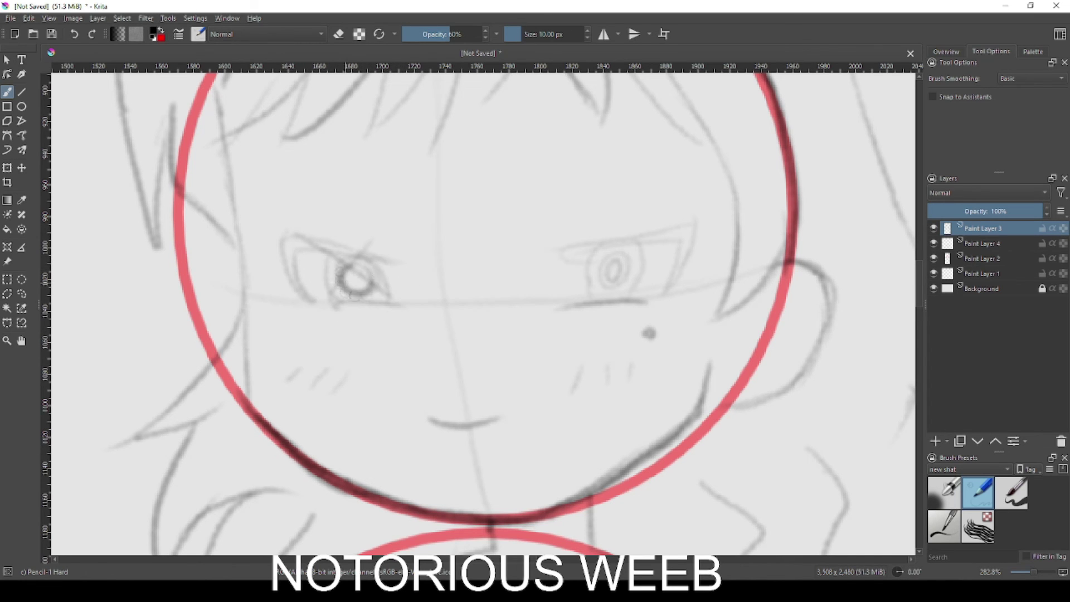
Step: Darken the upper lash lines and outer corners of both eyes, and add angry slanted eyebrows above them
mouse_move(294, 237)
left_mouse_down()
mouse_move(289, 281)
mouse_move(301, 276)
left_mouse_up()
left_click_drag(687, 229, 560, 249)
scroll(691, 319, "down", 2)
scroll(597, 319, "down", 2)
scroll(605, 326, "up", 3)
scroll(599, 315, "down", 2)
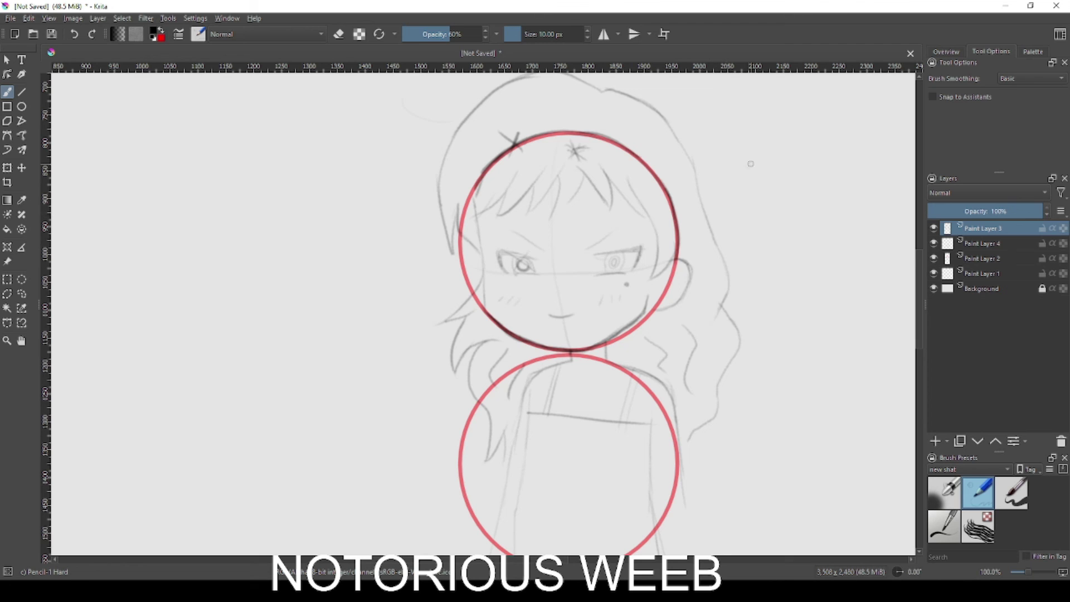
Step: Add a fuller outer curve to the hair, running from the notch at the crown over the ear side
left_click_drag(707, 183, 630, 252)
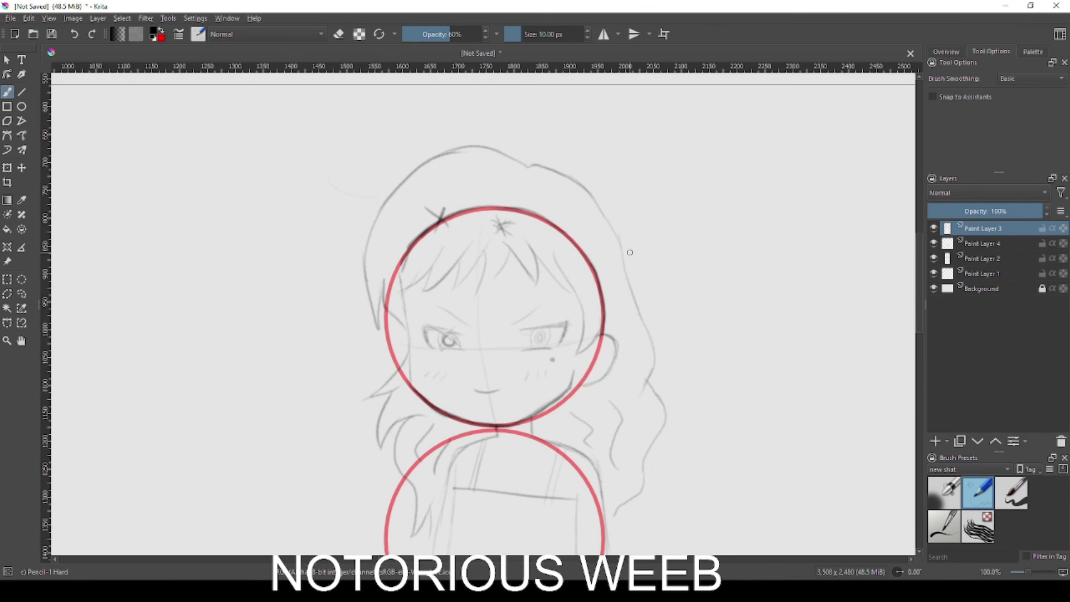
mouse_move(543, 167)
left_mouse_down()
mouse_move(621, 244)
mouse_move(593, 184)
mouse_move(610, 187)
left_mouse_up()
scroll(658, 346, "down", 1)
Step: Hide Paint Layer 4 and Paint Layer 2 to check the sketch without the red circles, and show both layers again
left_click(933, 244)
left_click(933, 258)
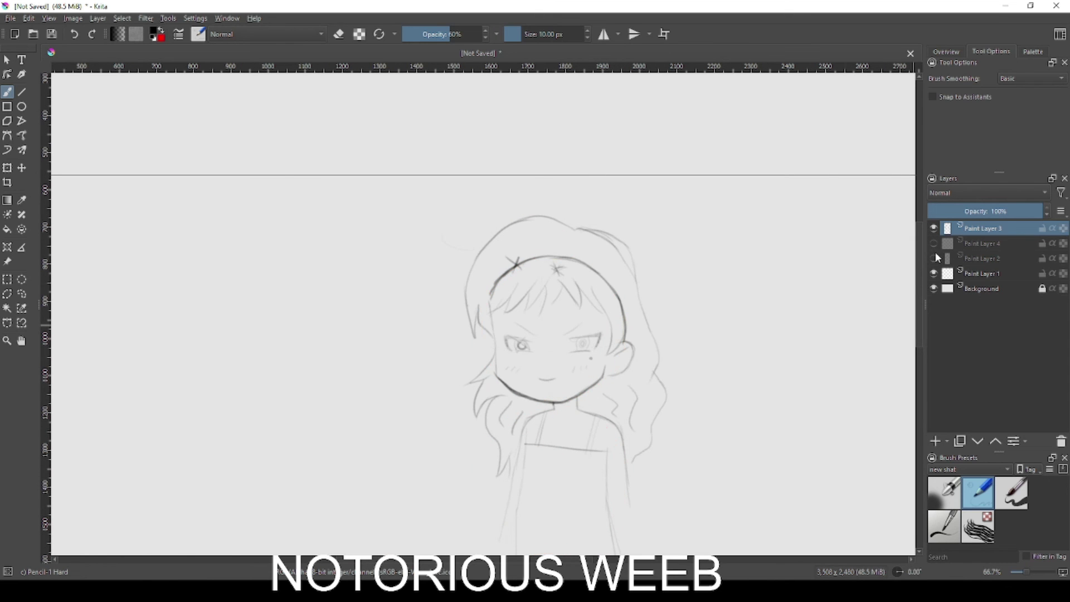
scroll(587, 331, "down", 1)
scroll(587, 330, "up", 2)
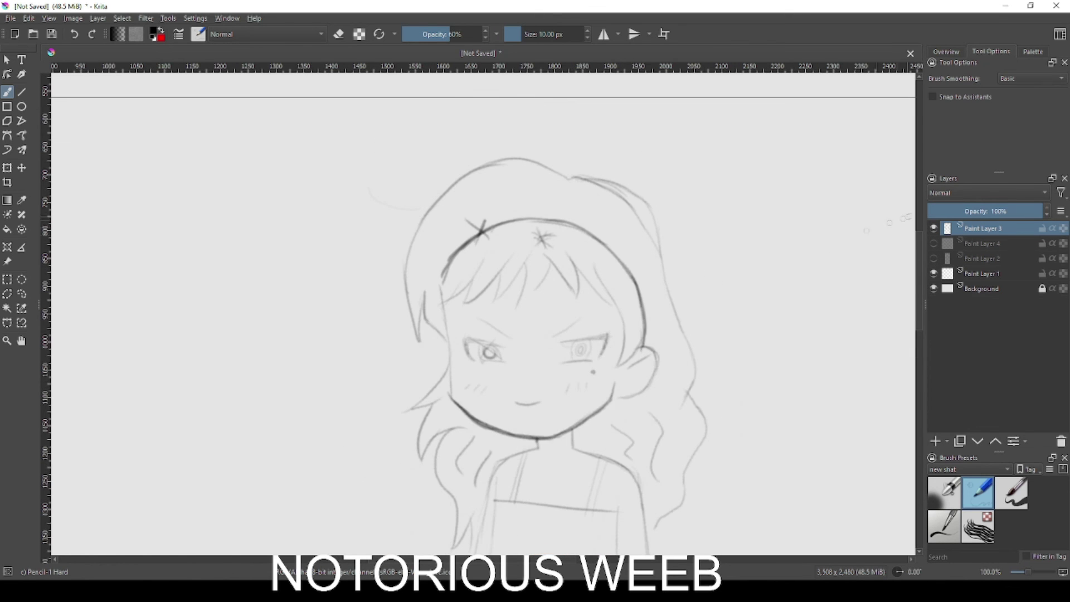
left_click(933, 258)
left_click(933, 244)
Step: Swap to the red colour and draw a row of small freehand strokes on the empty canvas beside the head, undoing one stray stroke
key("x")
left_click_drag(135, 217, 160, 260)
left_click_drag(136, 227, 151, 239)
left_click_drag(174, 244, 193, 236)
mouse_move(193, 200)
left_mouse_down()
mouse_move(205, 233)
mouse_move(215, 225)
left_mouse_up()
left_click_drag(221, 180, 229, 220)
key("ctrl+z")
mouse_move(244, 198)
left_mouse_down()
mouse_move(271, 216)
mouse_move(289, 195)
left_mouse_up()
mouse_move(262, 241)
left_mouse_down()
mouse_move(277, 174)
mouse_move(267, 226)
left_mouse_up()
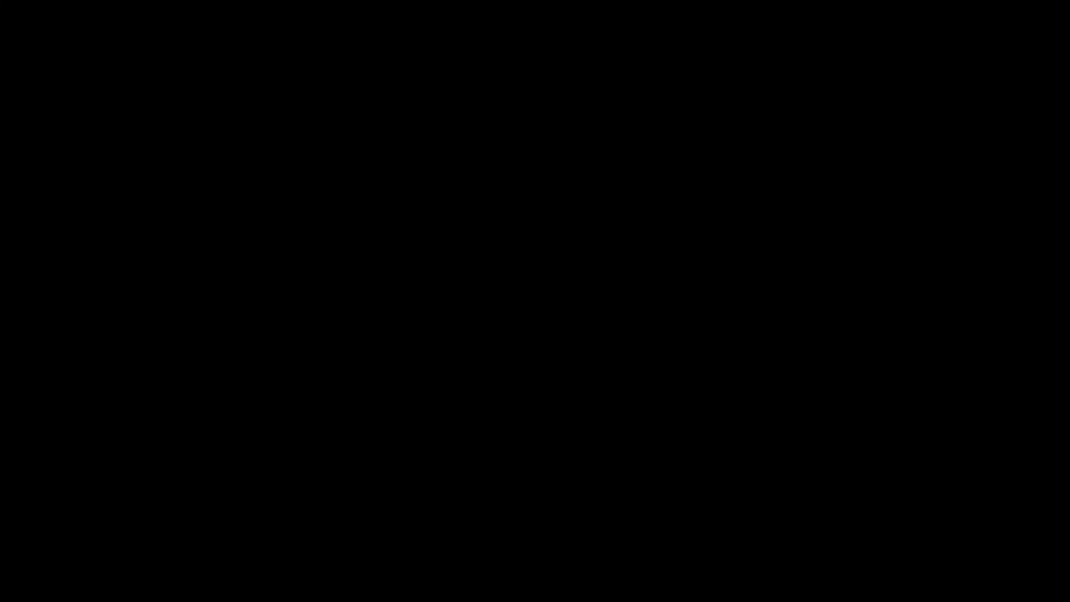